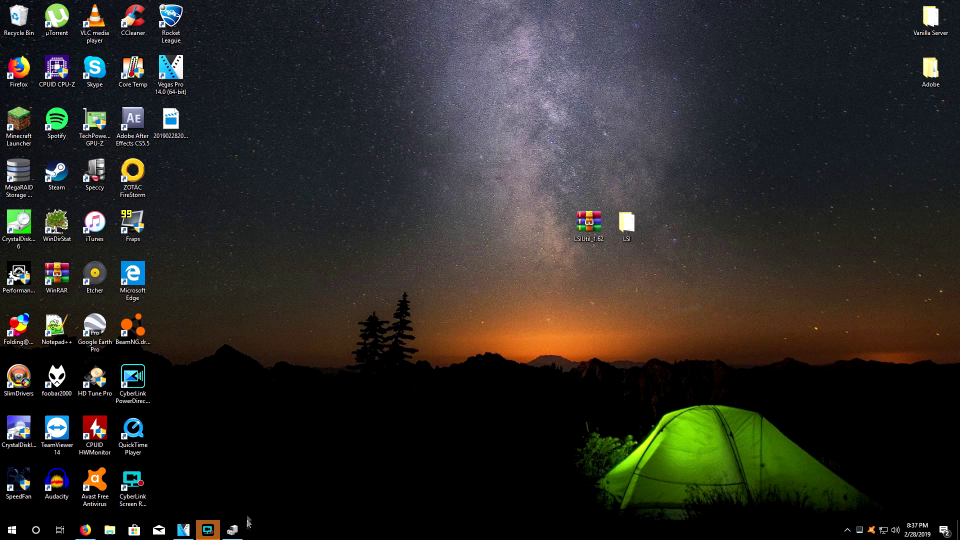
# Expand Storage controllers in Device Manager, select the Dell SAS 6/iR and 5/iR entries, then launch CrystalDiskInfo
pyautogui.click(233, 530)
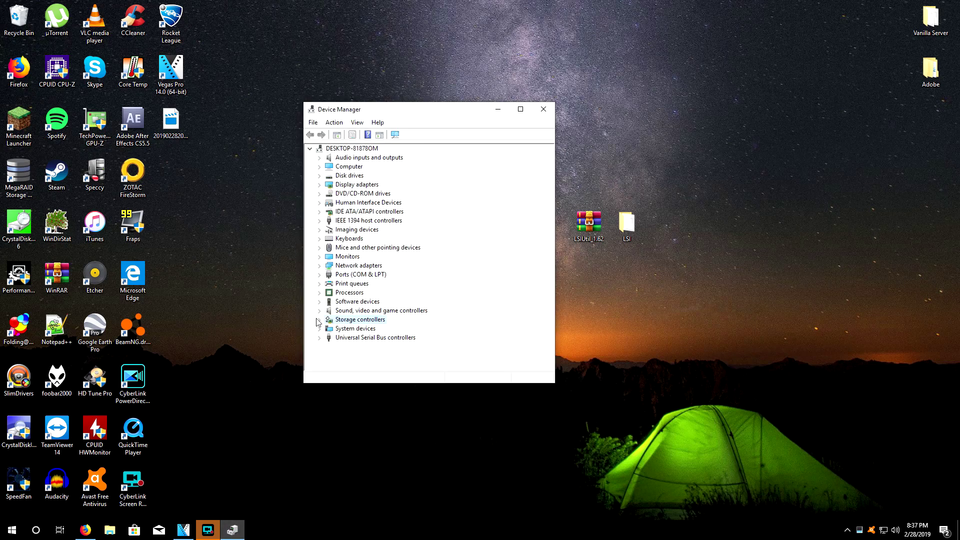
pyautogui.click(319, 320)
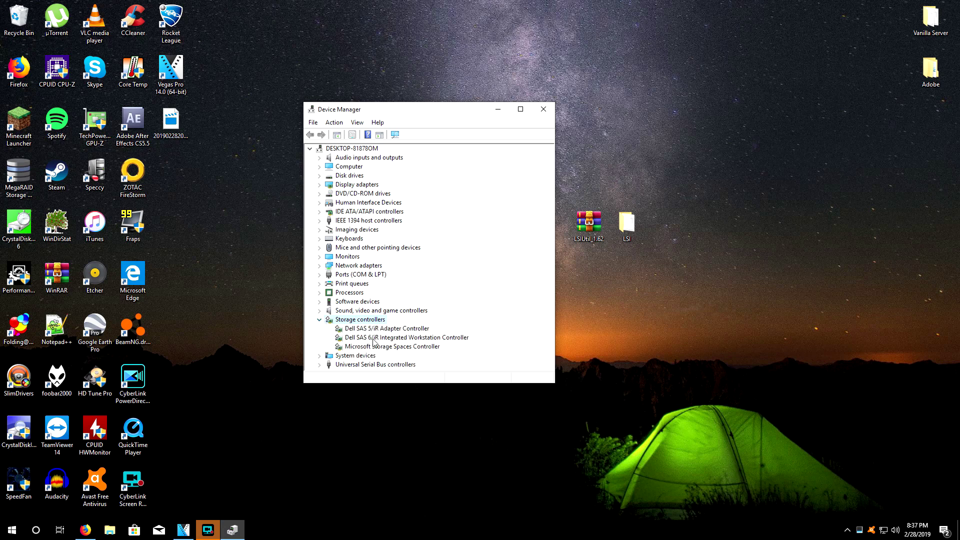
pyautogui.click(426, 338)
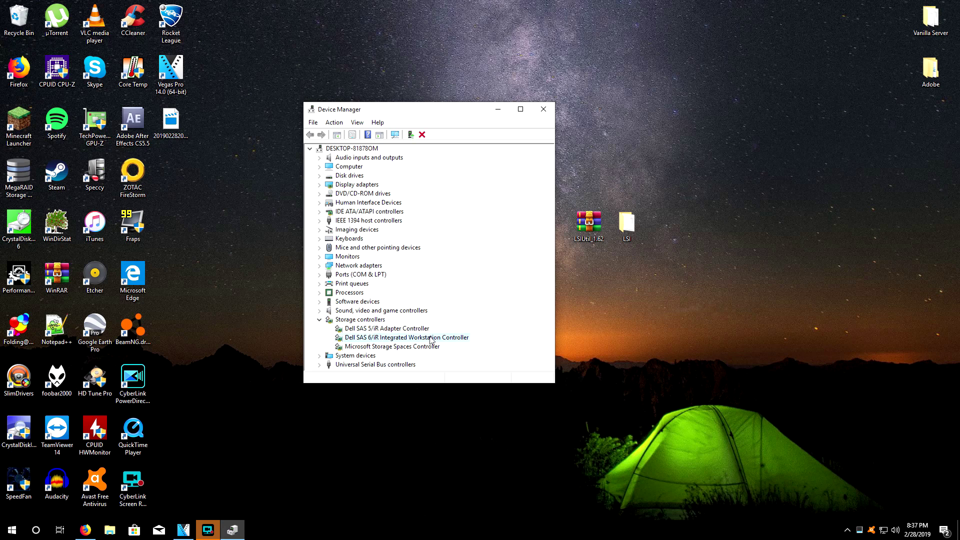
pyautogui.click(369, 329)
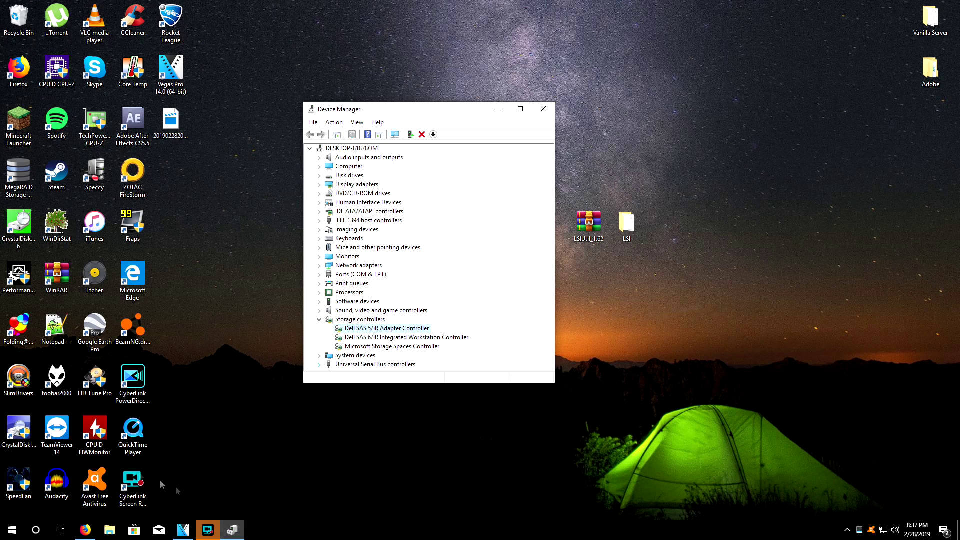
pyautogui.click(32, 435)
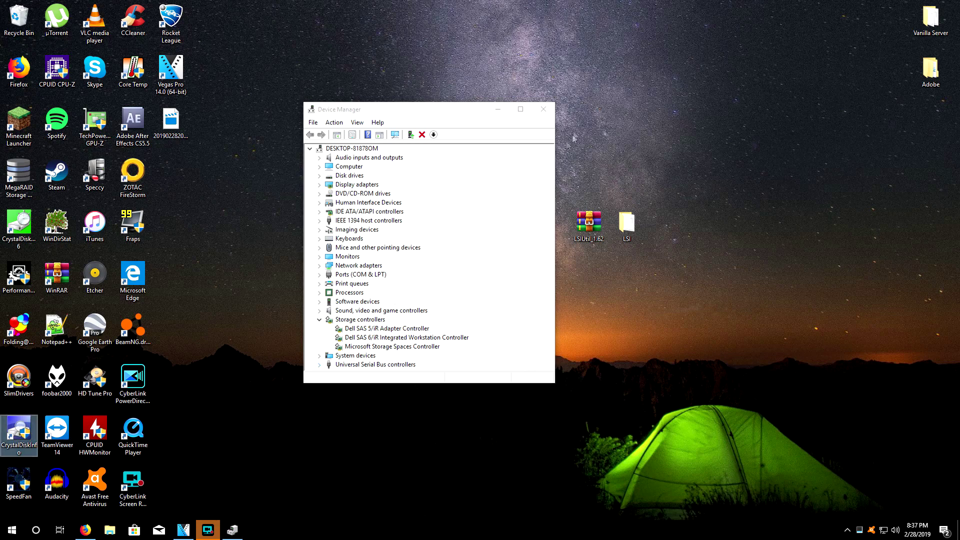
# Confirm the Samsung and PNY CS900 SSDs show SATA/300 transfer mode, then close CrystalDiskInfo
pyautogui.moveTo(476, 112); pyautogui.dragTo(841, 131)
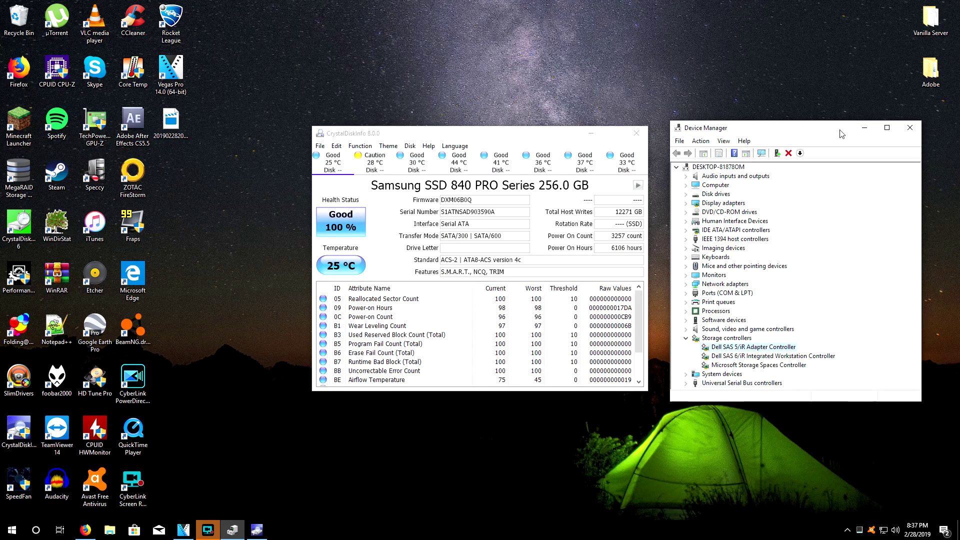
pyautogui.click(629, 164)
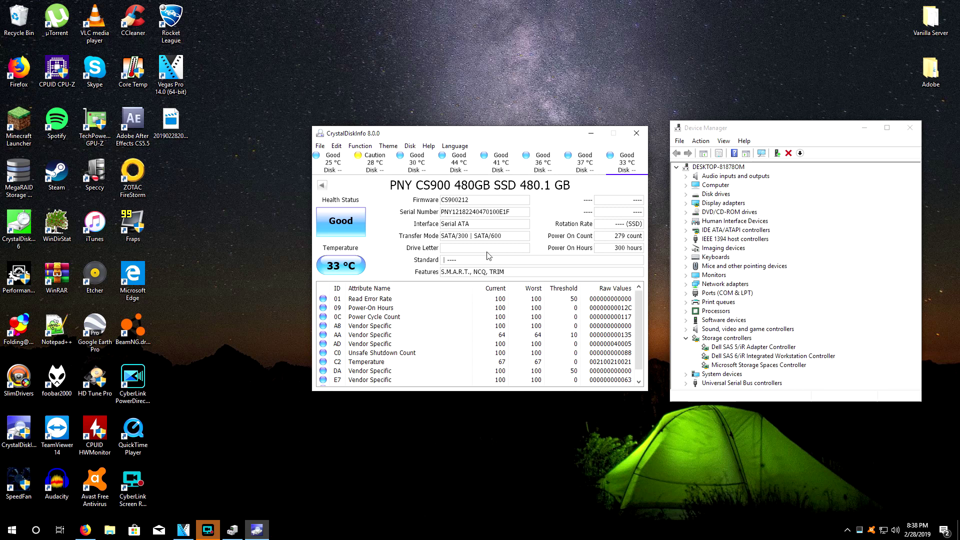
pyautogui.click(636, 133)
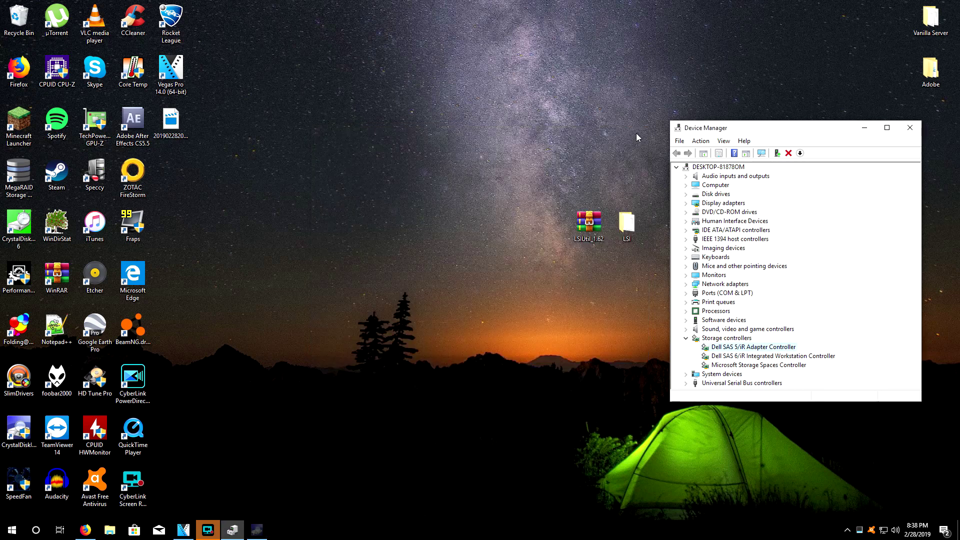
# Close Device Manager and review the 'Where to get/download LSIUtil' post's LSIUtil_1.62.zip link
pyautogui.click(909, 127)
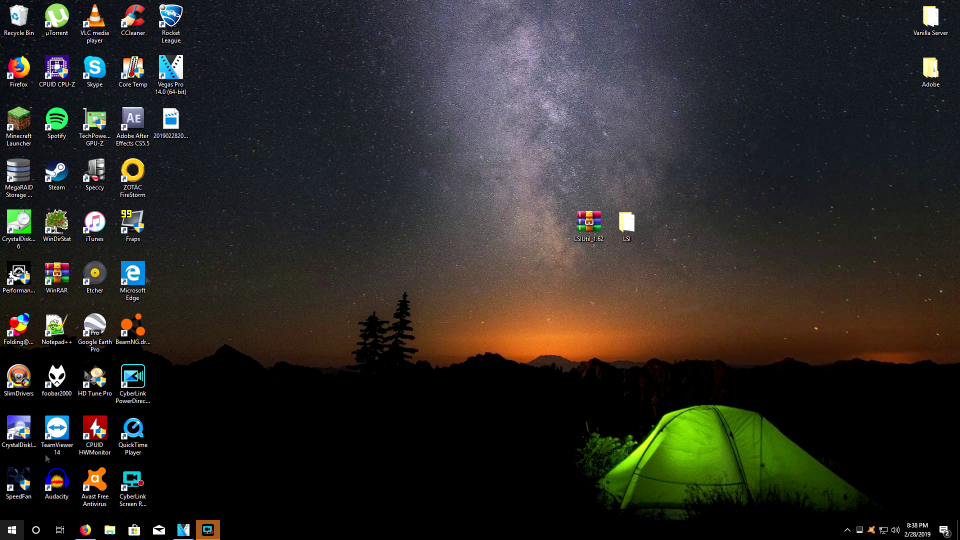
pyautogui.click(85, 530)
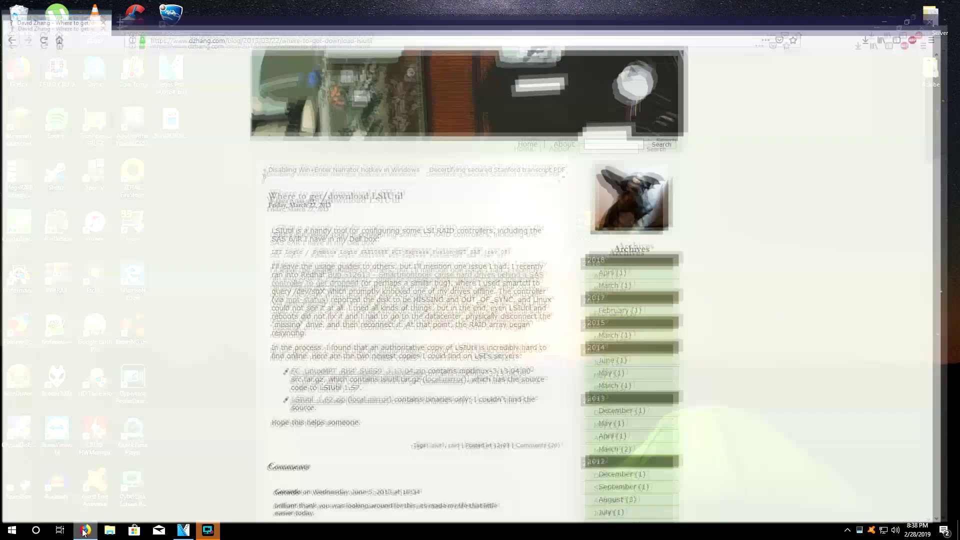
pyautogui.moveTo(271, 188); pyautogui.dragTo(419, 193)
pyautogui.click(421, 189)
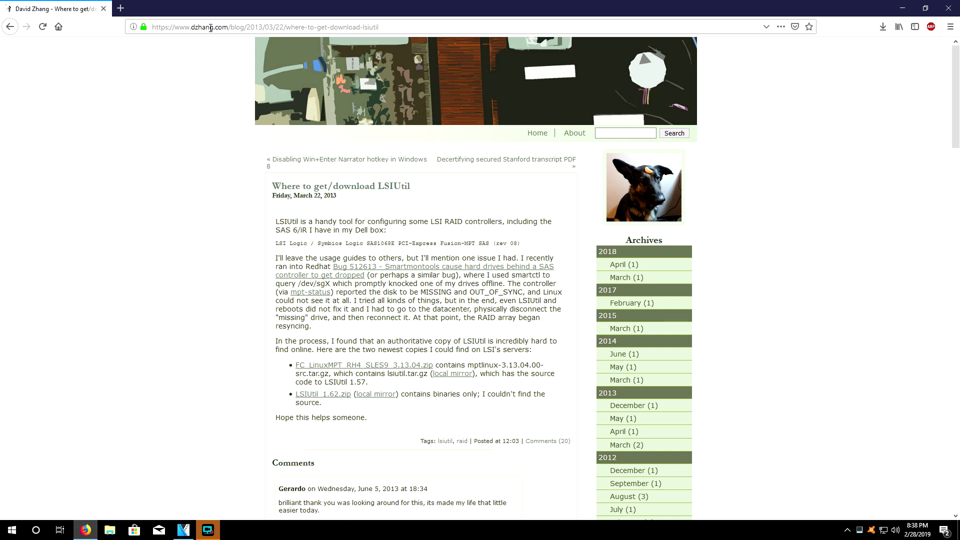
pyautogui.moveTo(300, 398); pyautogui.dragTo(316, 396)
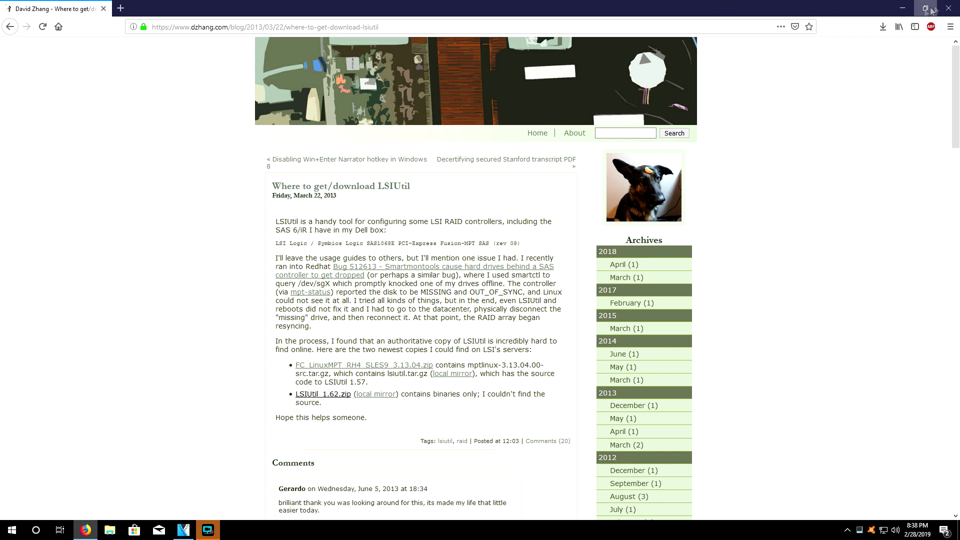
# Minimize Firefox and open the LSIUtil_1.62.zip archive in WinRAR, then close it
pyautogui.click(902, 8)
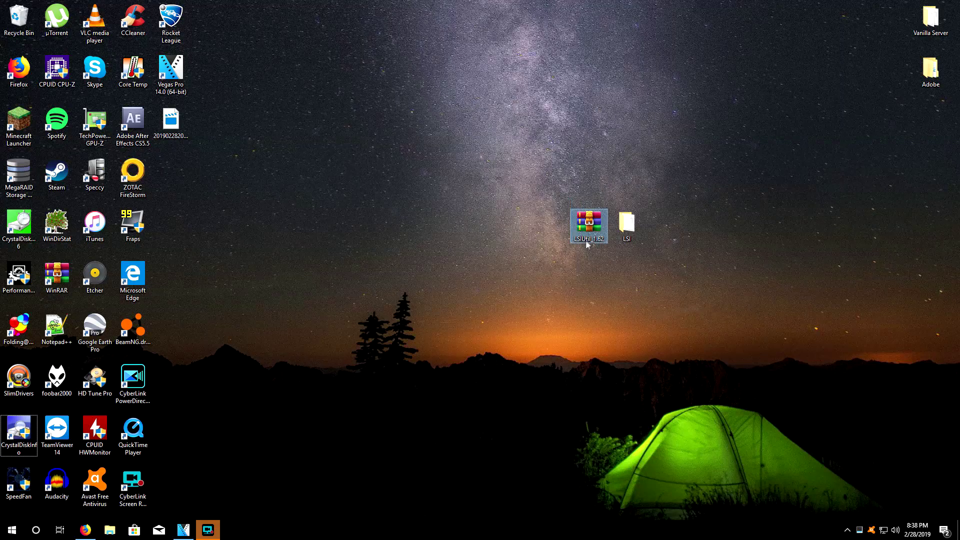
pyautogui.doubleClick(588, 232)
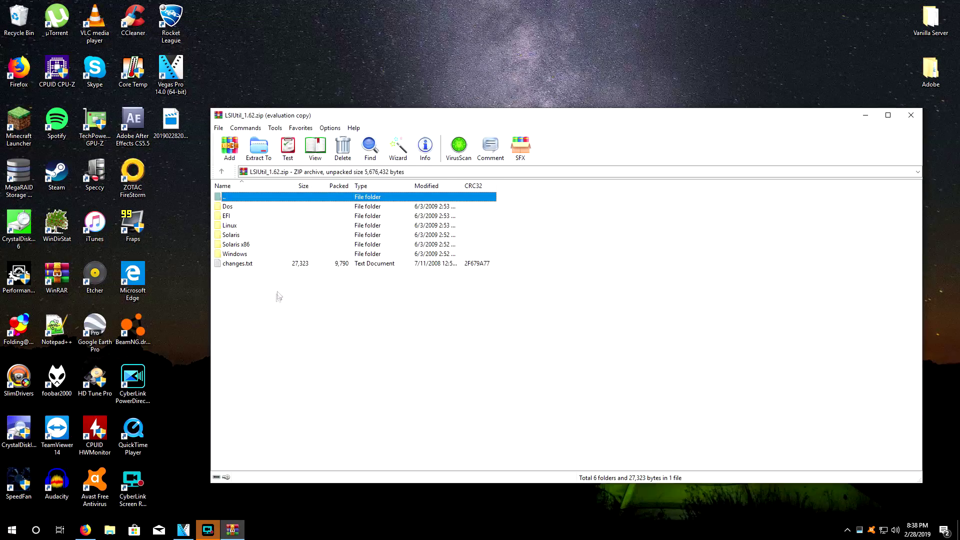
pyautogui.click(910, 115)
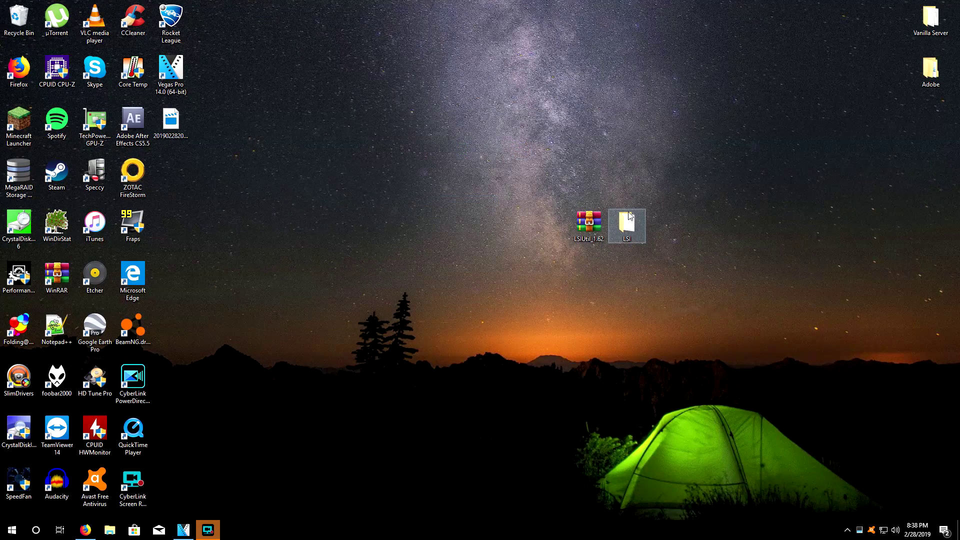
# Browse the LSI folder into its Windows subfolder and bring up the LSIUtil application's options
pyautogui.doubleClick(631, 242)
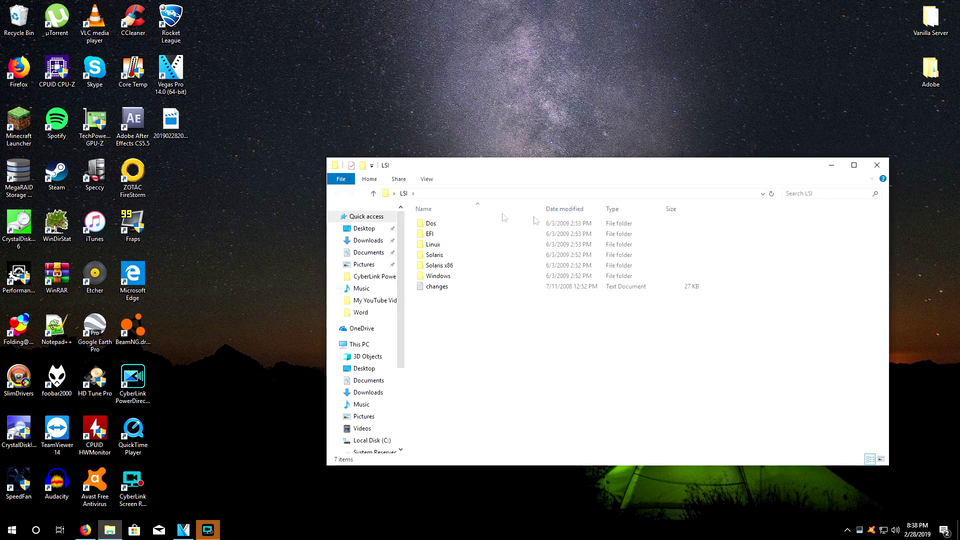
pyautogui.click(453, 228)
pyautogui.click(451, 235)
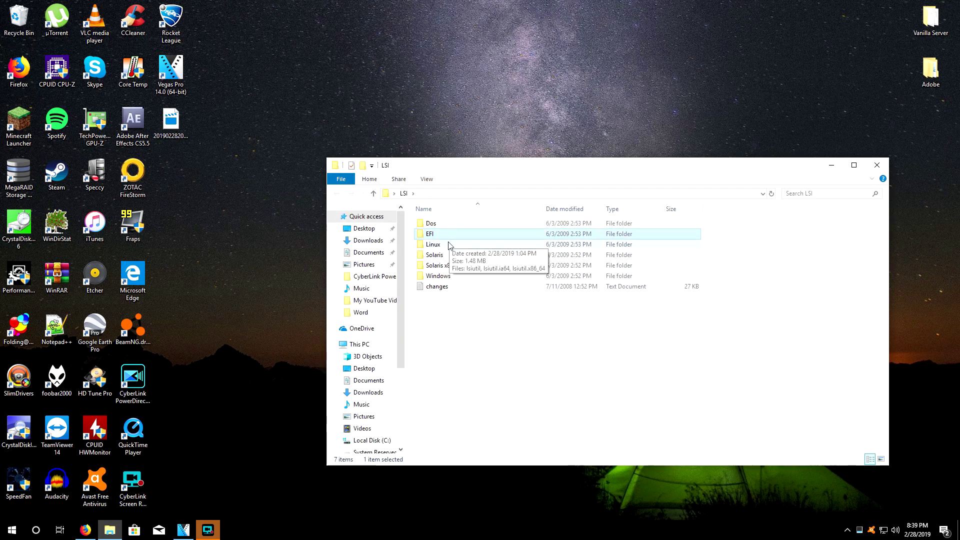
pyautogui.click(449, 245)
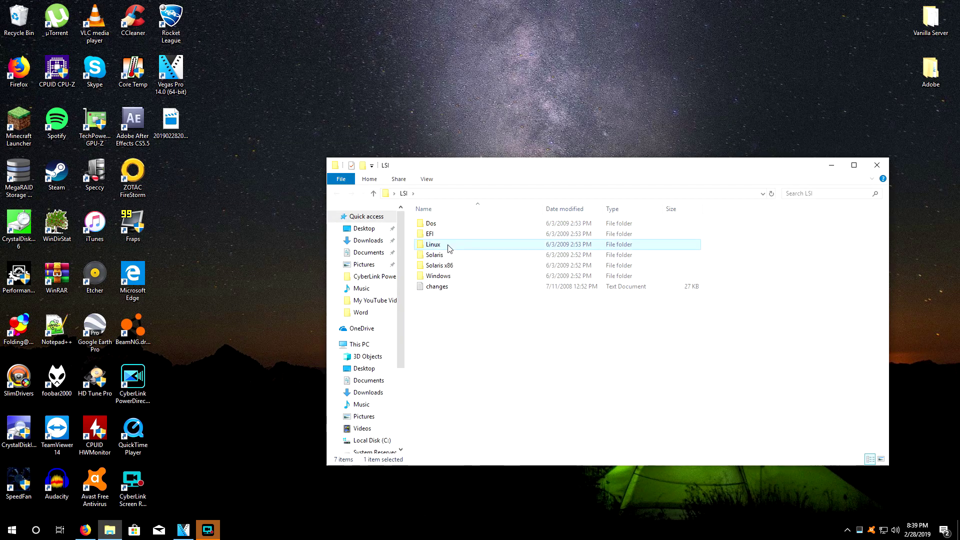
pyautogui.doubleClick(459, 278)
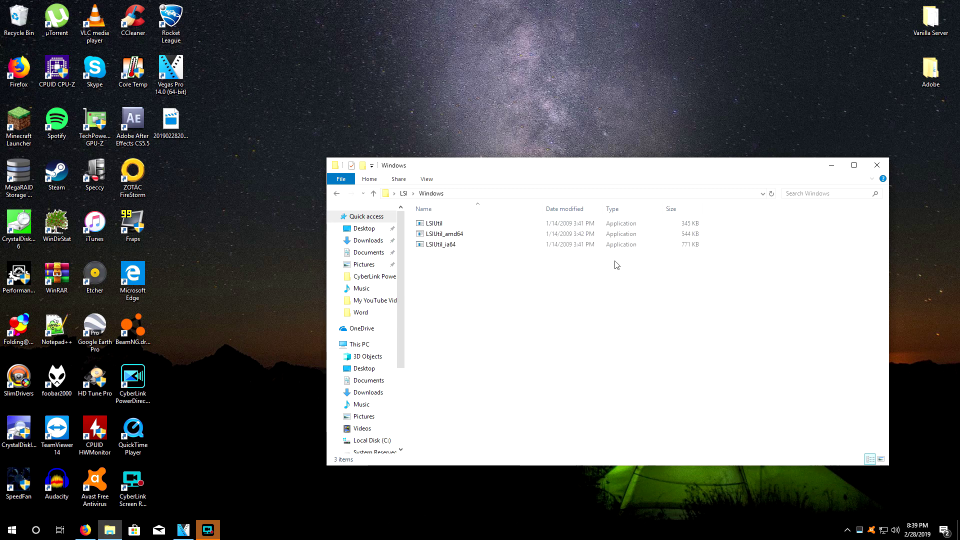
pyautogui.click(551, 238)
pyautogui.doubleClick(552, 238)
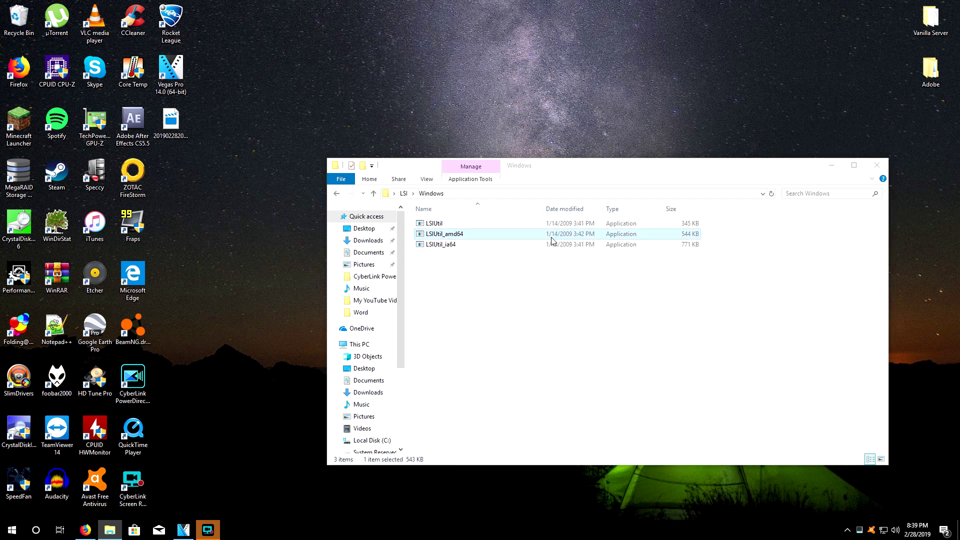
pyautogui.rightClick(461, 227)
# Run LSIUtil, center its console, and review the two MPT ports found
pyautogui.click(480, 242)
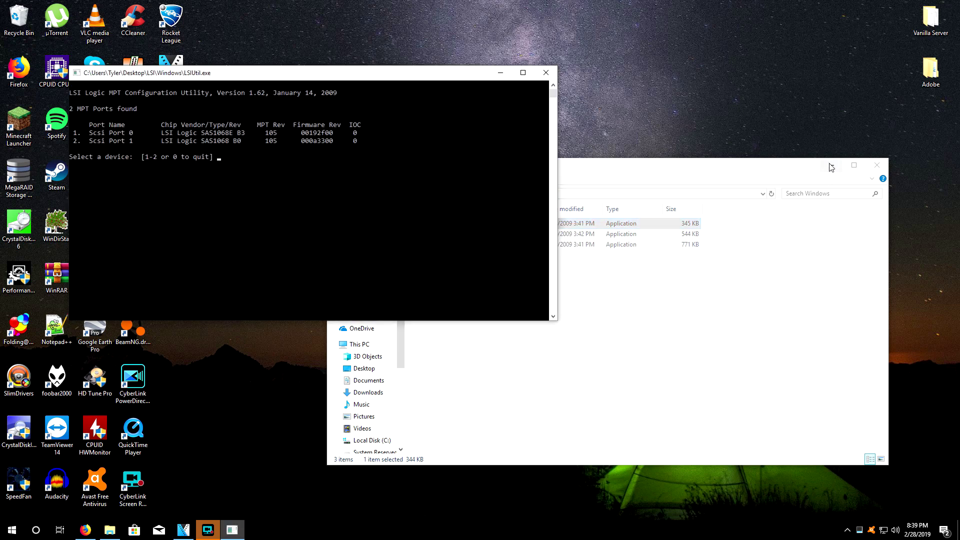
pyautogui.click(831, 167)
pyautogui.moveTo(386, 77); pyautogui.dragTo(626, 161)
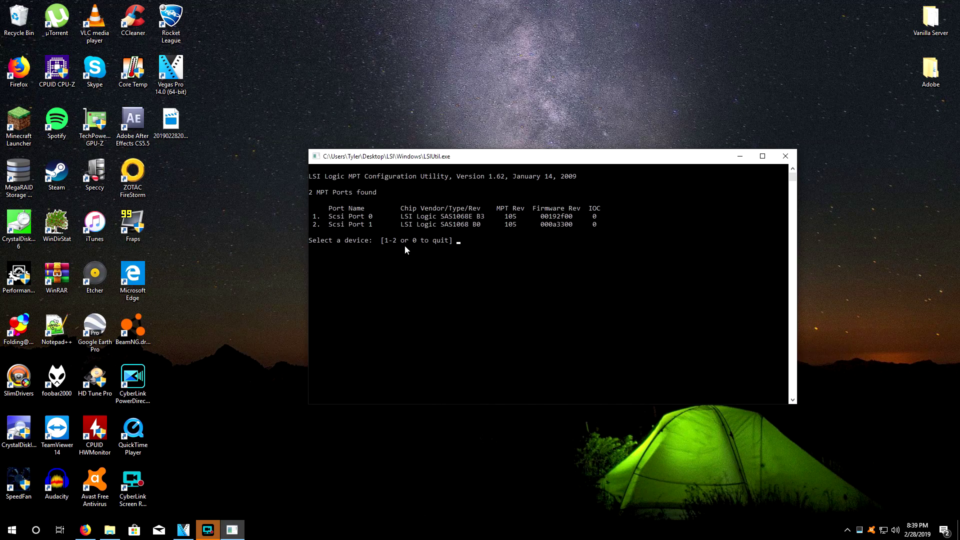
pyautogui.moveTo(323, 208); pyautogui.dragTo(609, 226)
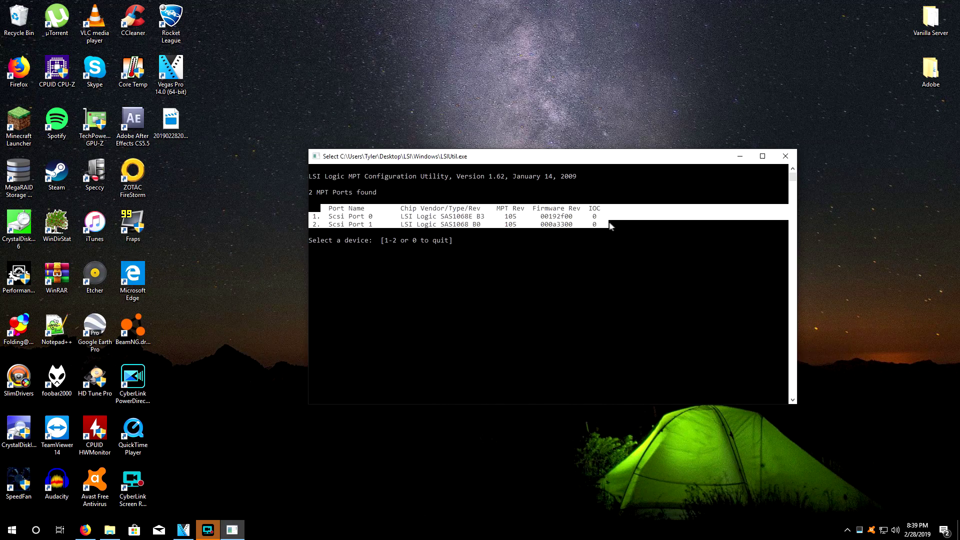
pyautogui.click(622, 223)
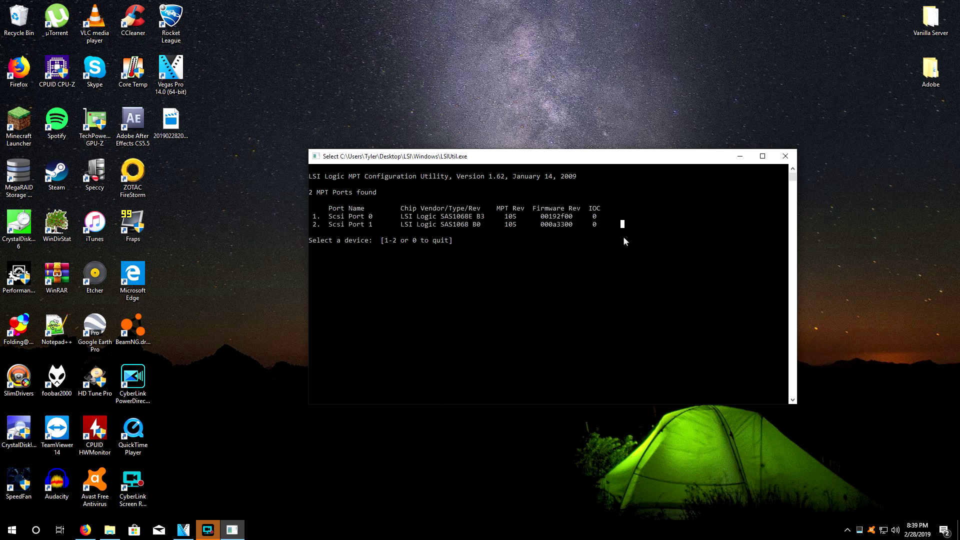
pyautogui.moveTo(624, 239); pyautogui.dragTo(322, 209)
pyautogui.click(430, 256)
# Choose device 1, the SAS1068E B3 port, to reach its main menu
pyautogui.moveTo(328, 216); pyautogui.dragTo(483, 218)
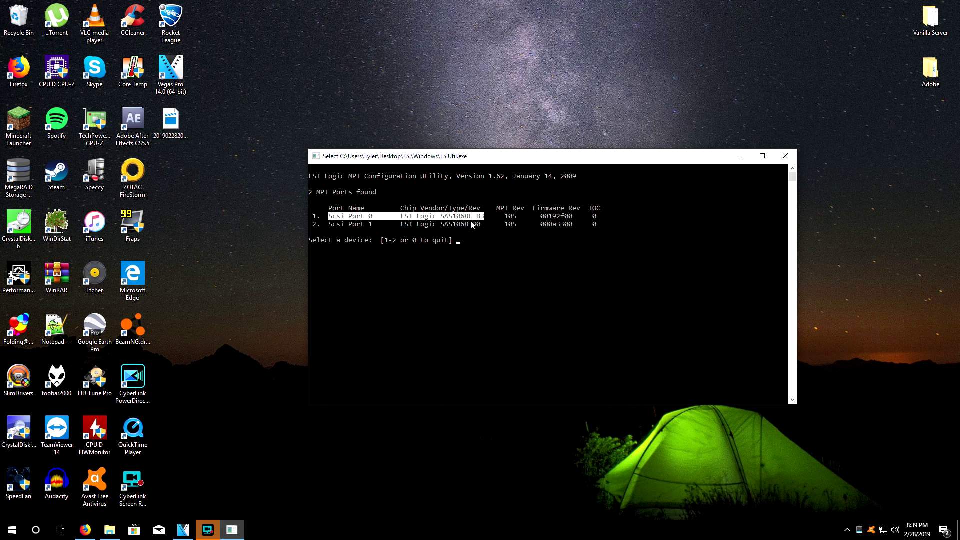
pyautogui.click(478, 231)
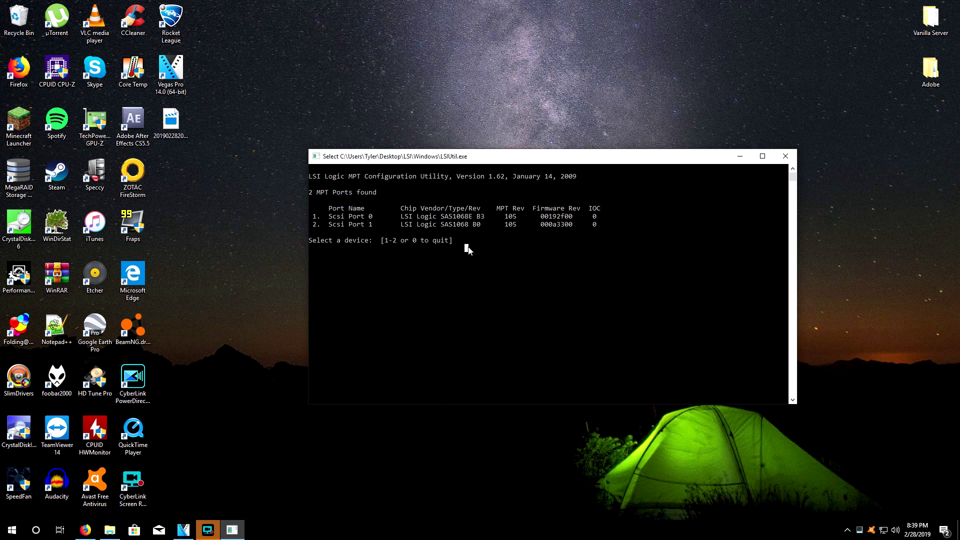
pyautogui.press('Escape')
pyautogui.write('1')
pyautogui.press('Return')
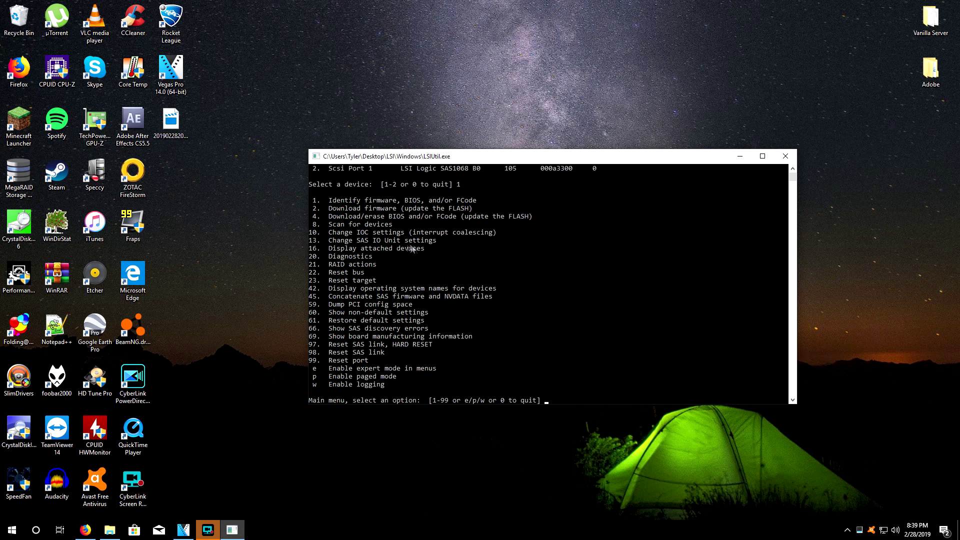
# Enter the SAS IO Unit settings, keeping SATA queue depth 8 and both delays at 0
pyautogui.press('Return')
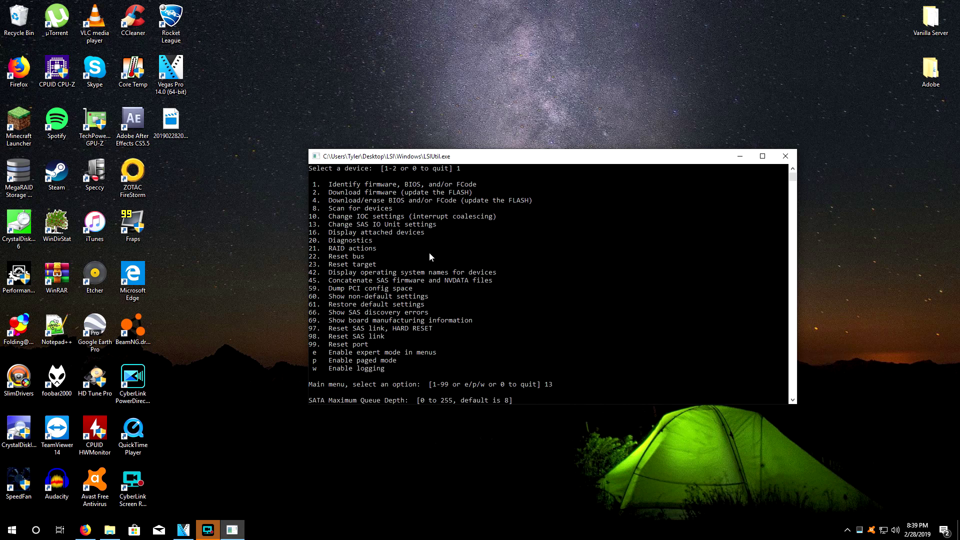
pyautogui.press('Return')
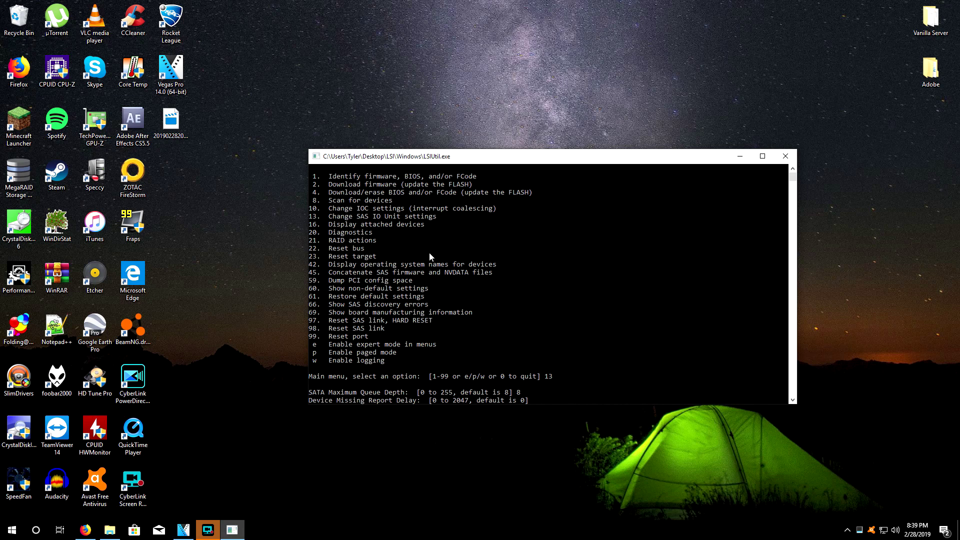
pyautogui.press('Return')
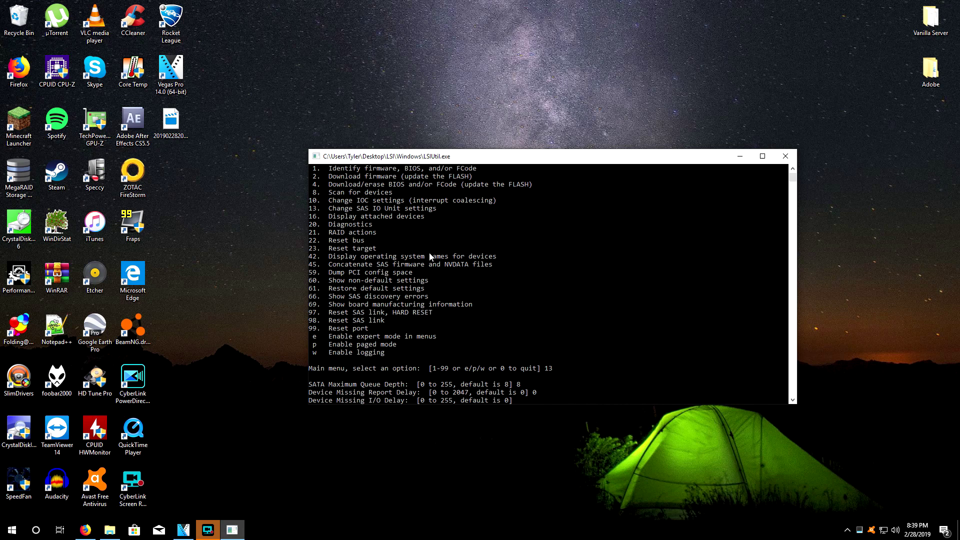
pyautogui.write('0')
pyautogui.press('Return')
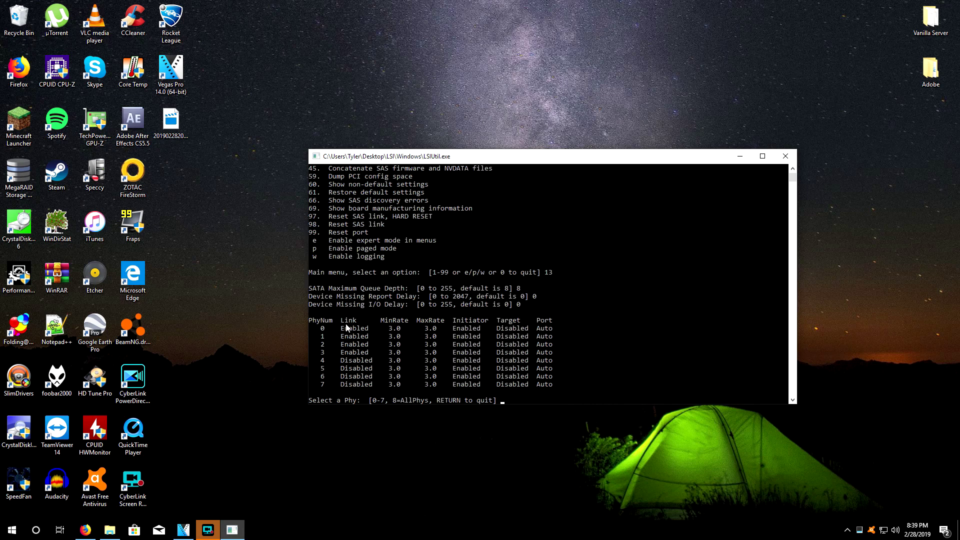
# Review the PHY table, confirming PHYs 0–7 all run at 3.0 min and max rate
pyautogui.moveTo(382, 325)
pyautogui.mouseDown()
pyautogui.moveTo(449, 370)
pyautogui.moveTo(445, 385)
pyautogui.moveTo(391, 331)
pyautogui.mouseUp()
pyautogui.click(391, 331)
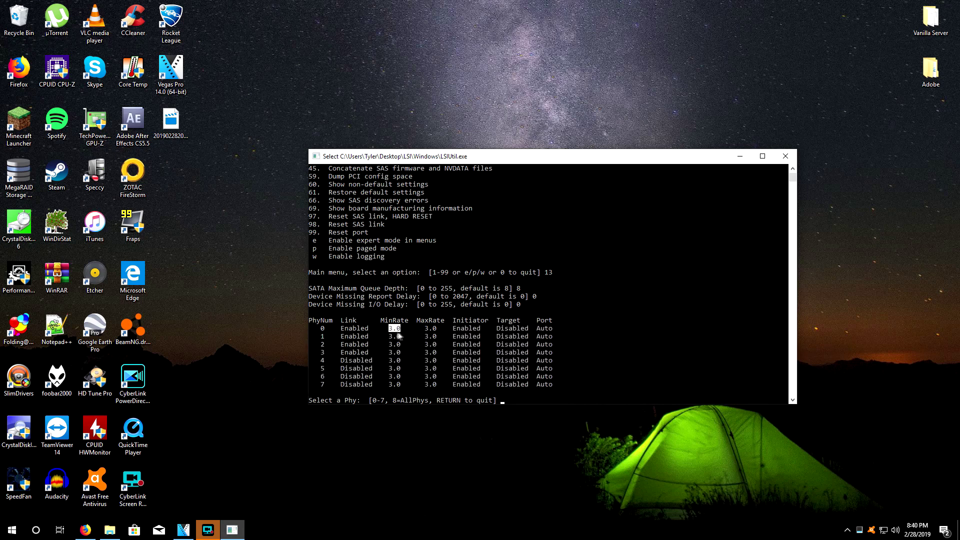
pyautogui.moveTo(417, 334); pyautogui.dragTo(436, 328)
pyautogui.click(433, 328)
pyautogui.moveTo(325, 332); pyautogui.dragTo(340, 351)
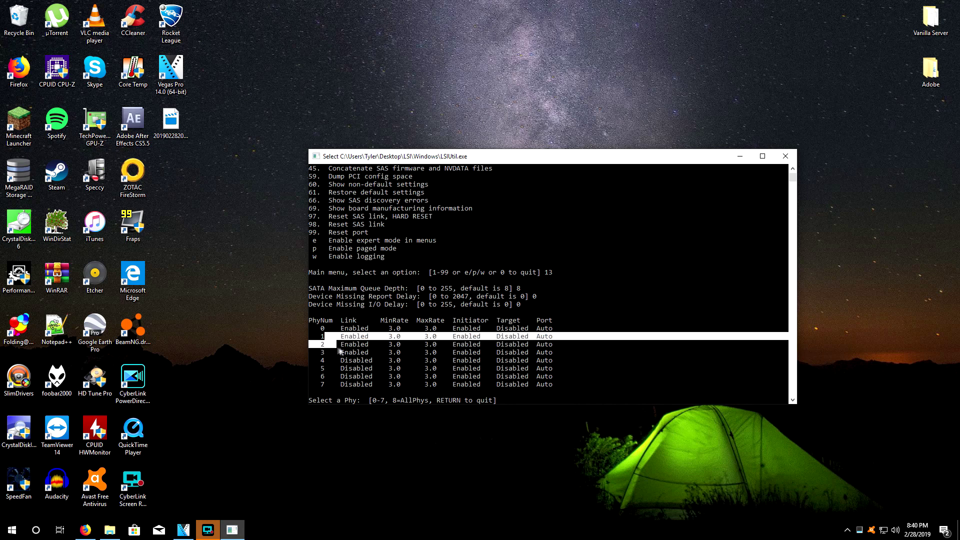
pyautogui.click(358, 352)
pyautogui.click(509, 355)
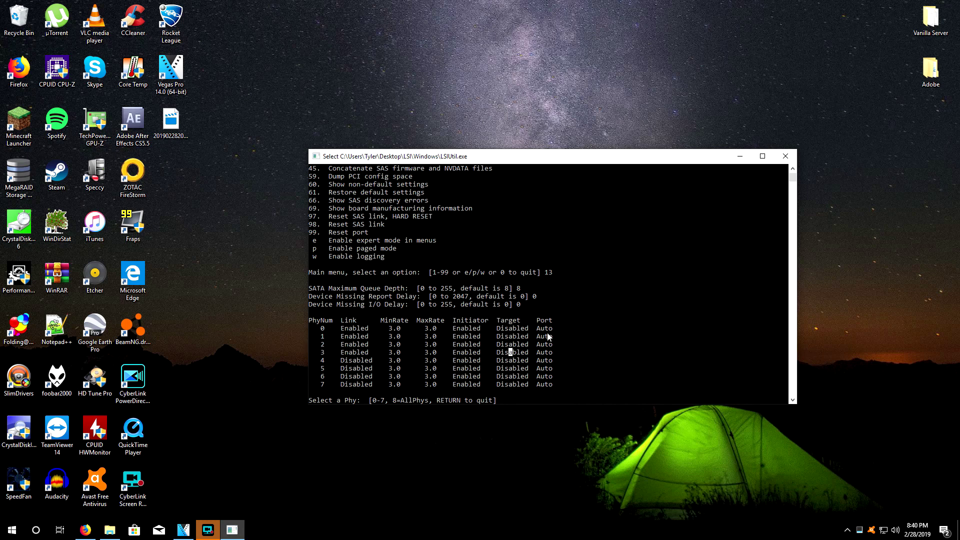
# Edit all PHYs (option 8), keeping the link setting and the 3.0 Gbps MinRate
pyautogui.write('8')
pyautogui.press('Return')
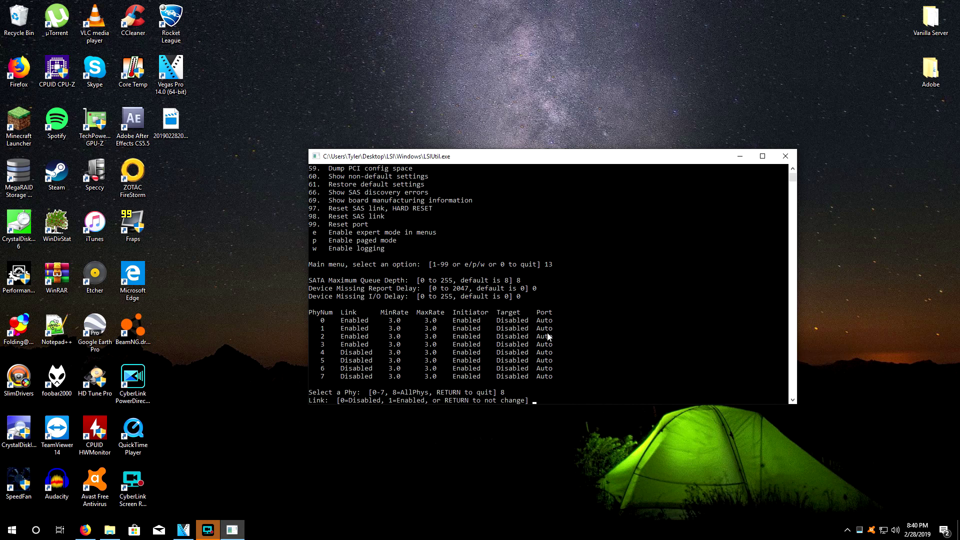
pyautogui.press('Return')
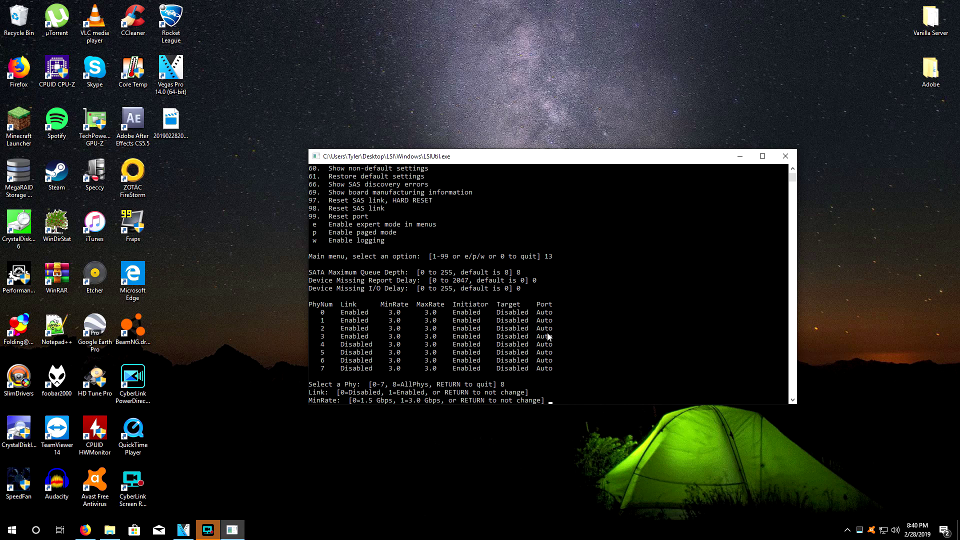
pyautogui.scroll(-3, 524, 356)
pyautogui.moveTo(550, 336); pyautogui.dragTo(364, 336)
pyautogui.click(332, 335)
pyautogui.click(379, 343)
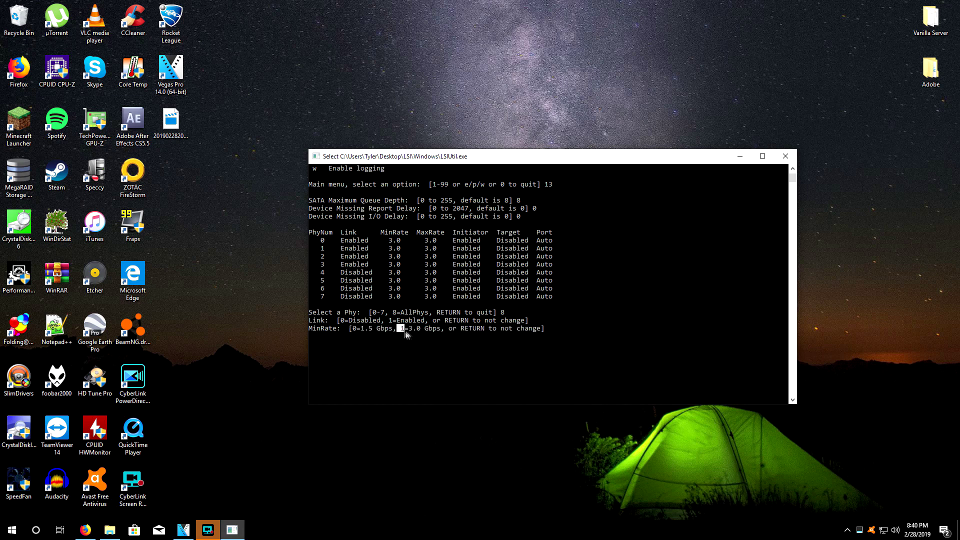
pyautogui.moveTo(406, 334); pyautogui.dragTo(450, 330)
pyautogui.click(447, 336)
pyautogui.press('Escape')
pyautogui.click(562, 321)
pyautogui.press('Escape')
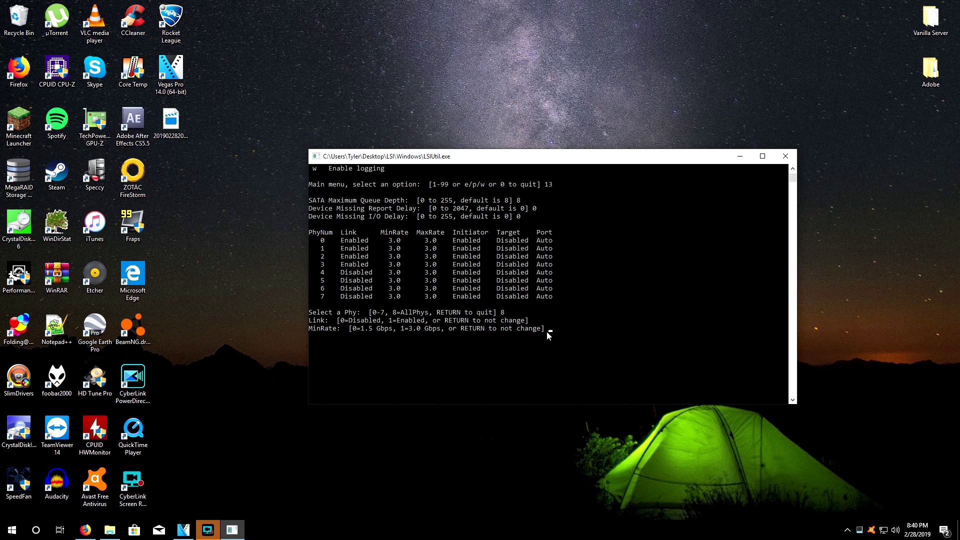
pyautogui.press('Return')
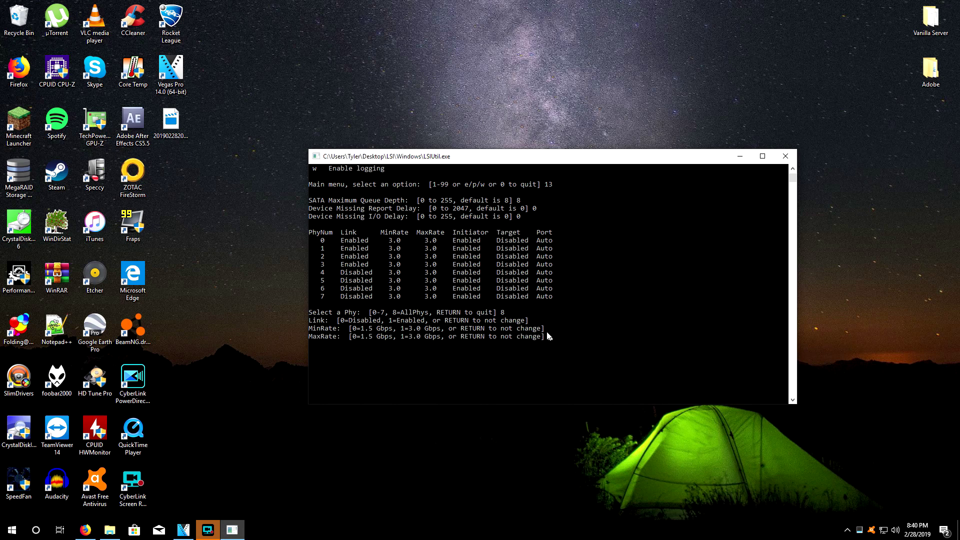
# Leave MaxRate at 3.0 and keep the Initiator, Target and Port settings unchanged
pyautogui.moveTo(403, 344); pyautogui.dragTo(420, 339)
pyautogui.click(419, 340)
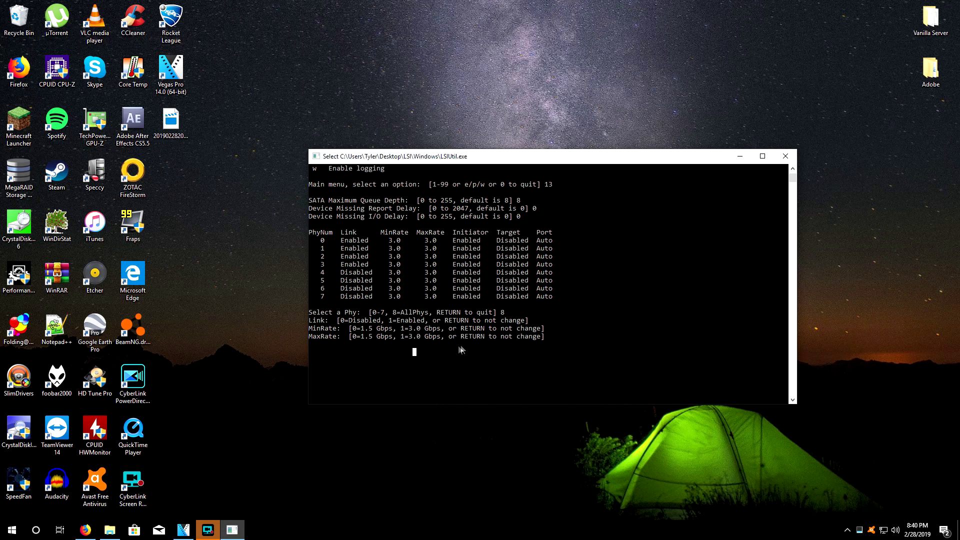
pyautogui.click(550, 338)
pyautogui.press('Return')
pyautogui.press('Return')
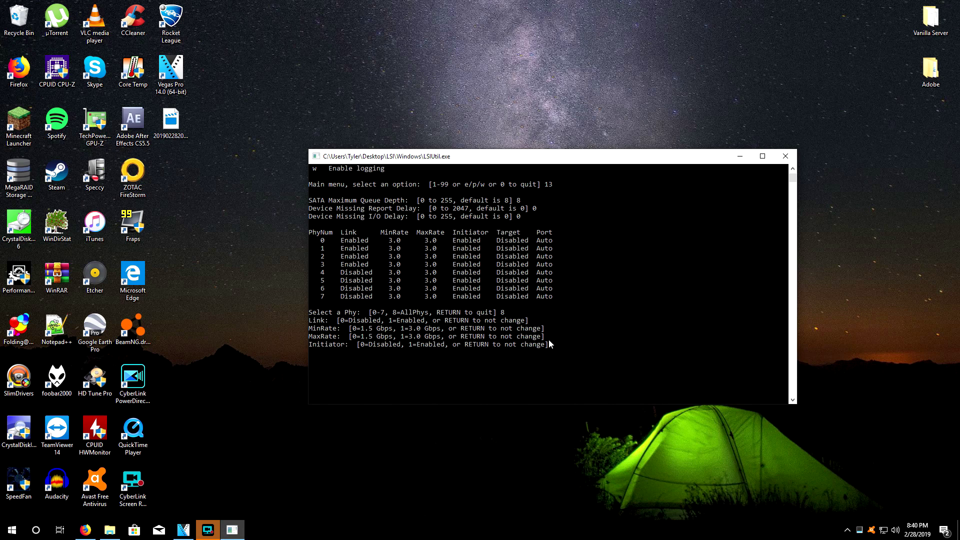
pyautogui.press('Return')
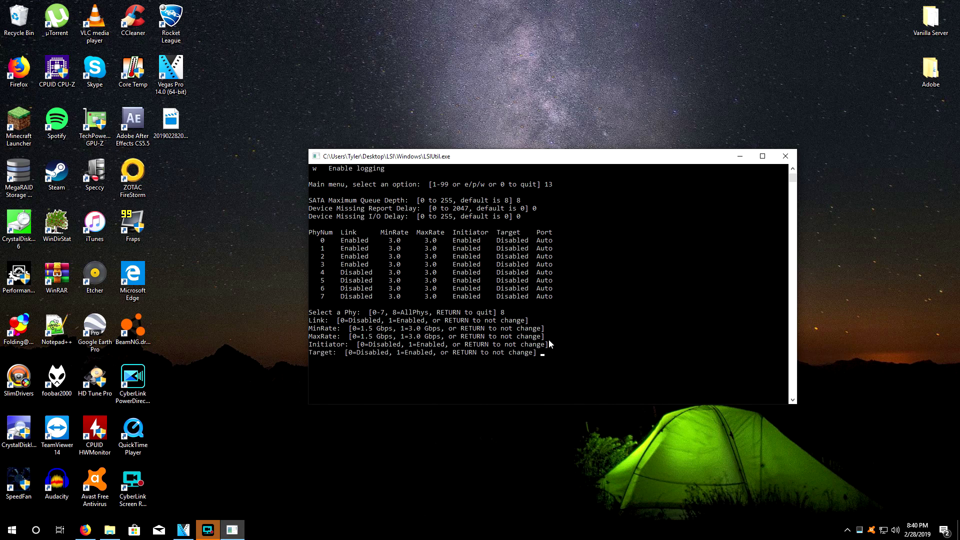
pyautogui.press('Return')
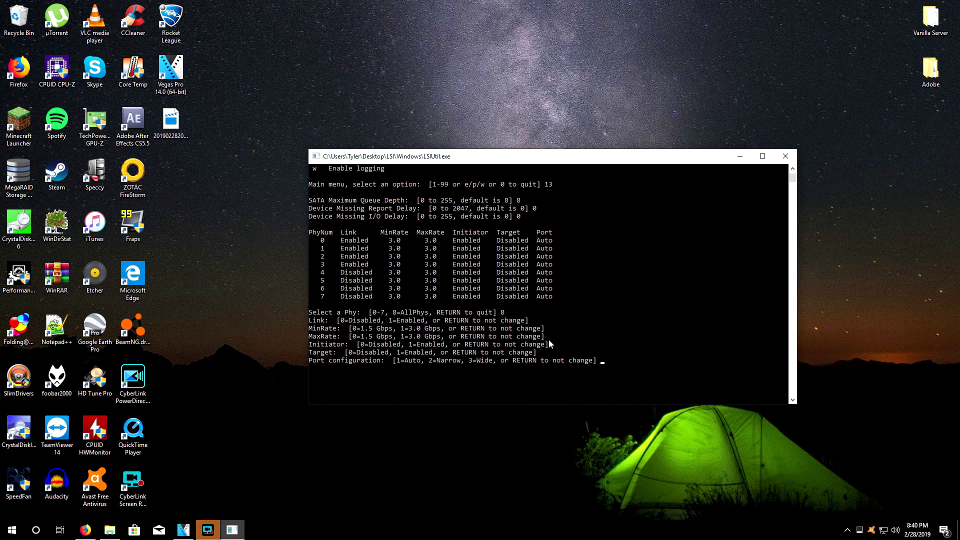
pyautogui.press('Return')
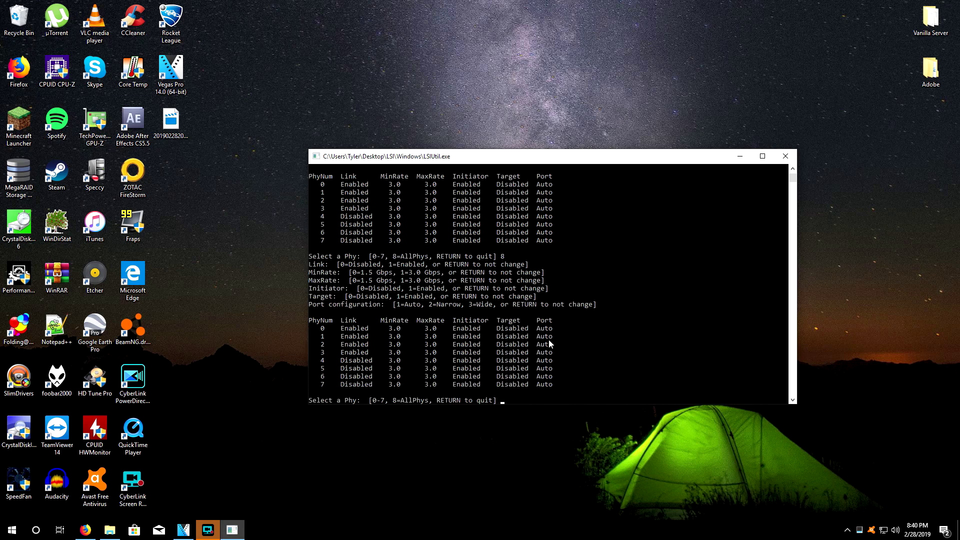
# Check the reprinted PHY table's link status for PHYs 0–2, rates still 3.0
pyautogui.moveTo(571, 389); pyautogui.dragTo(311, 325)
pyautogui.click(345, 328)
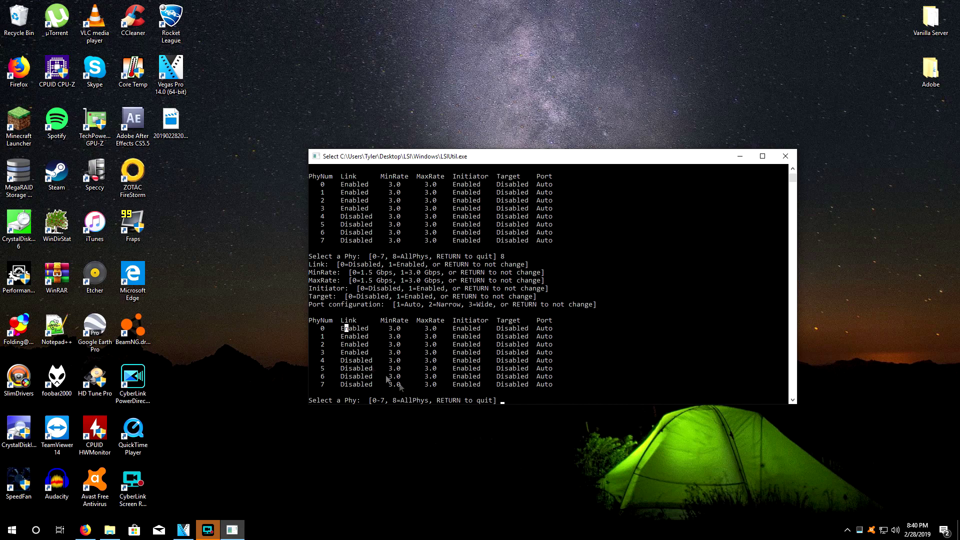
pyautogui.click(350, 336)
pyautogui.moveTo(342, 342); pyautogui.dragTo(379, 345)
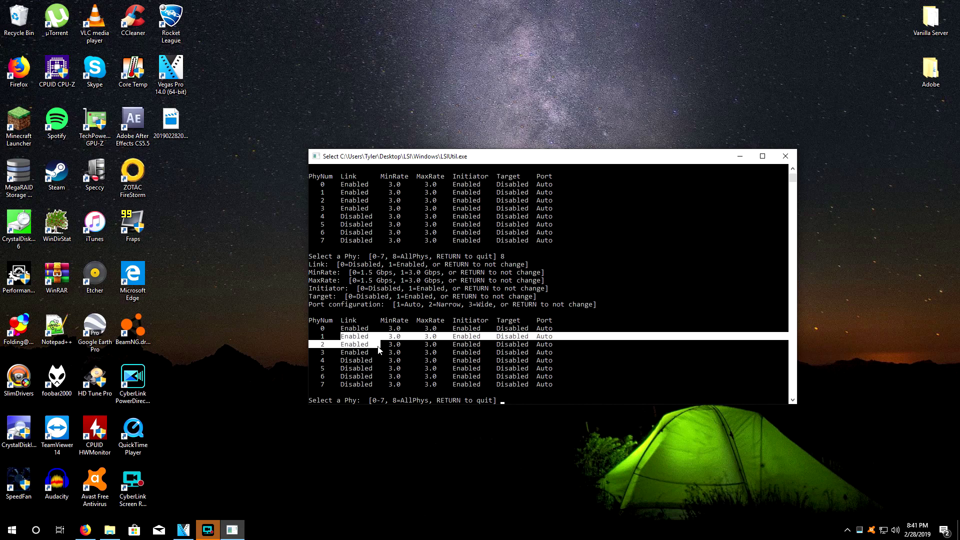
pyautogui.click(378, 344)
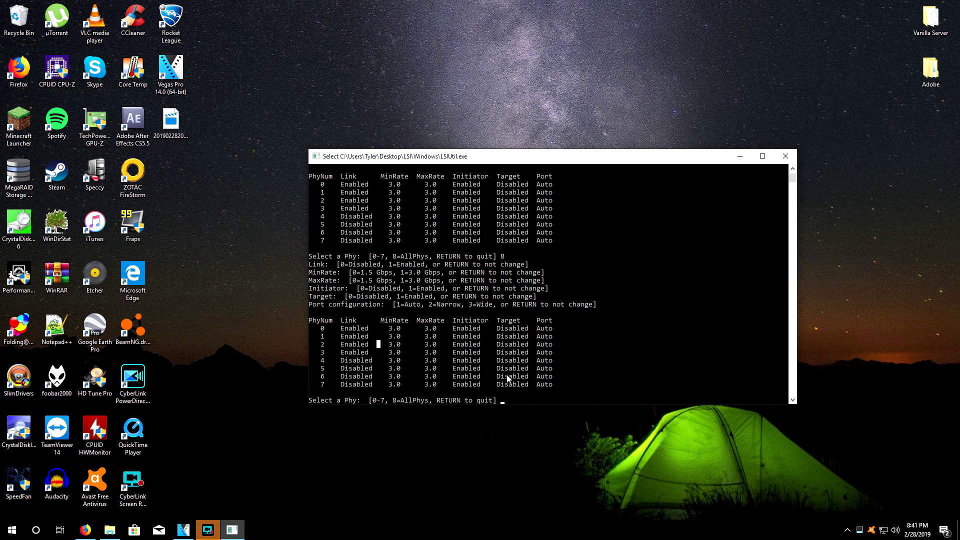
# Finish PHY selection to reach the Persistence prompt (default 1=Enabled)
pyautogui.press('Escape')
pyautogui.click(507, 377)
pyautogui.press('Escape')
pyautogui.click(507, 379)
pyautogui.scroll(-1, 506, 377)
pyautogui.click(500, 380)
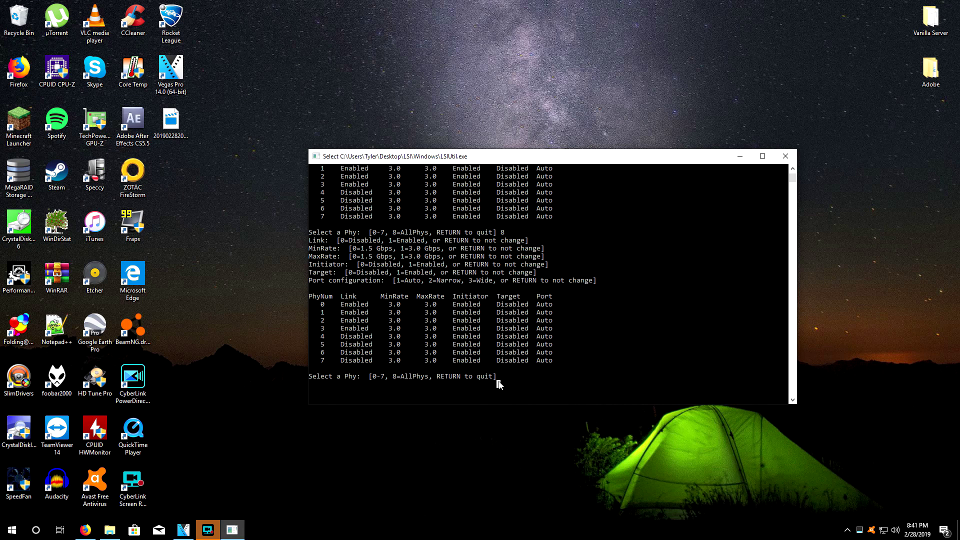
pyautogui.press('Return')
pyautogui.scroll(-1, 500, 384)
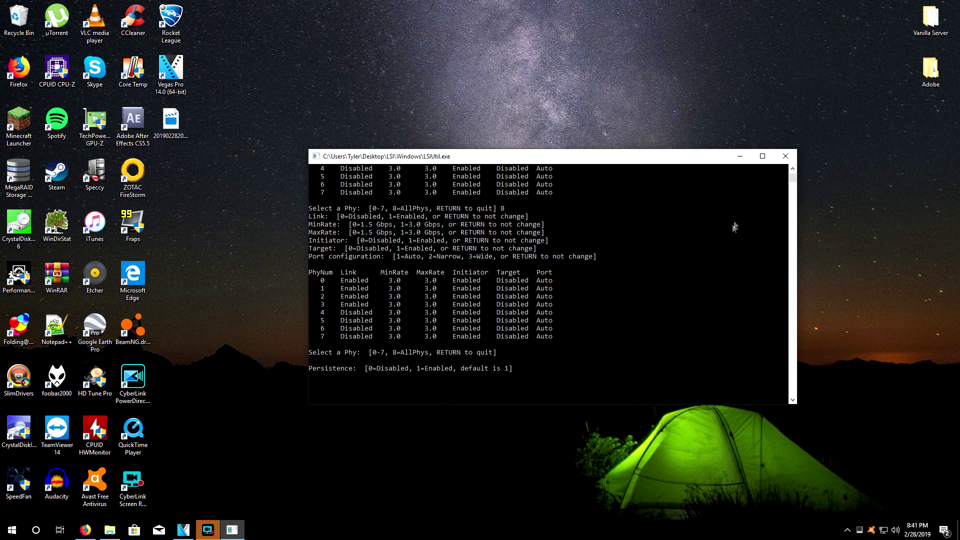
# Close LSIUtil, relaunch CrystalDiskInfo, and verify the PNY CS900 480GB runs at SATA/300
pyautogui.click(784, 156)
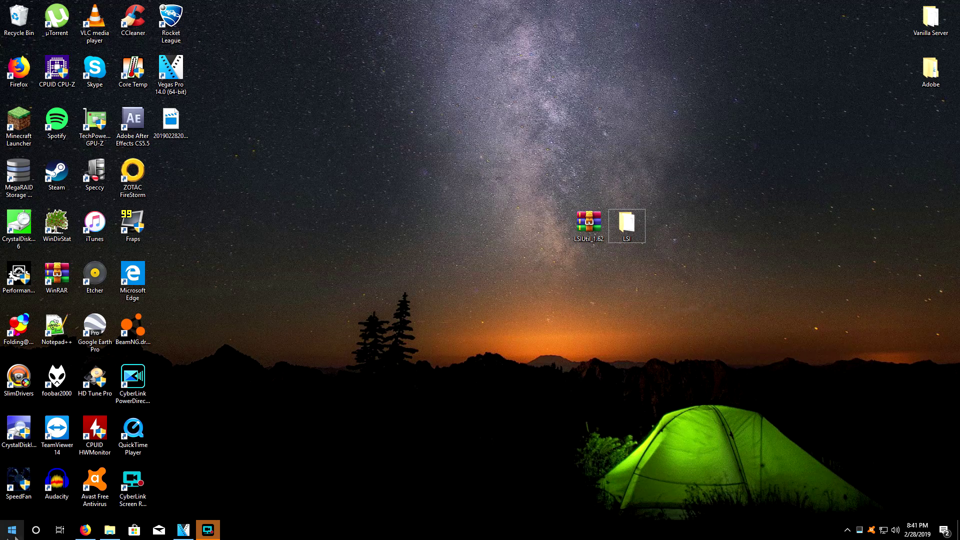
pyautogui.click(17, 426)
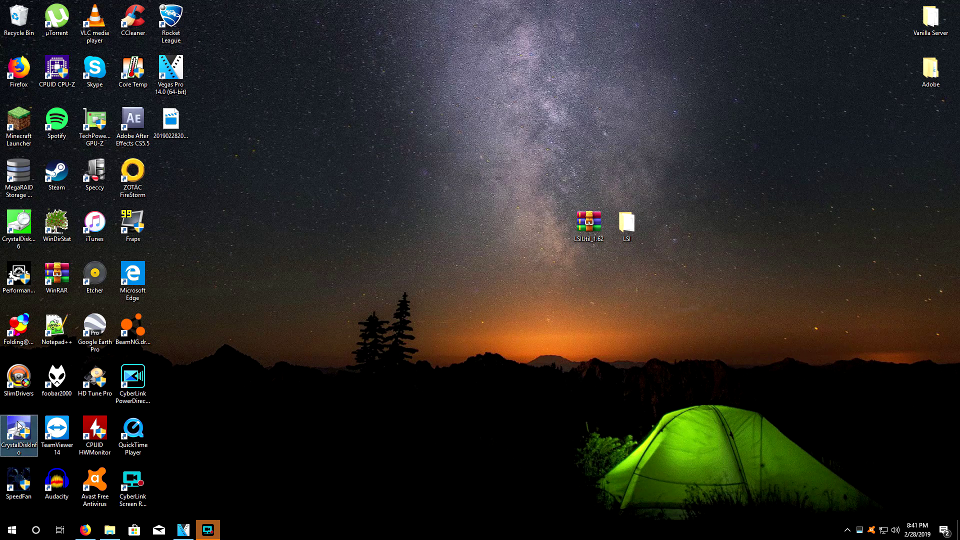
pyautogui.moveTo(108, 529)
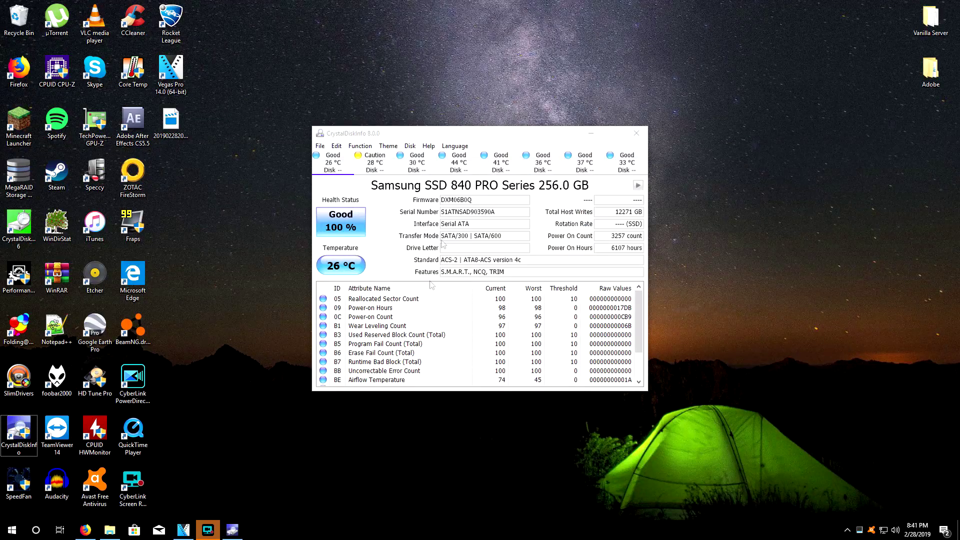
pyautogui.click(621, 168)
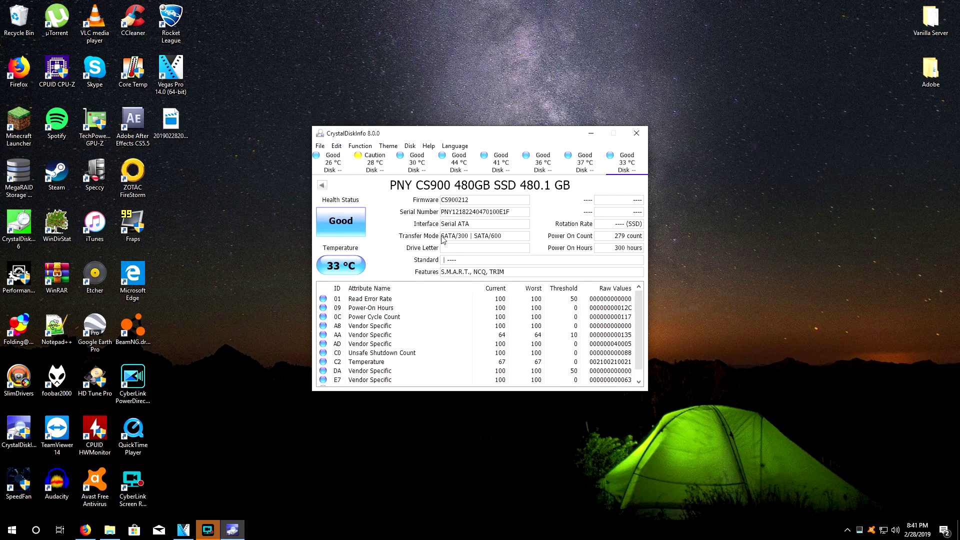